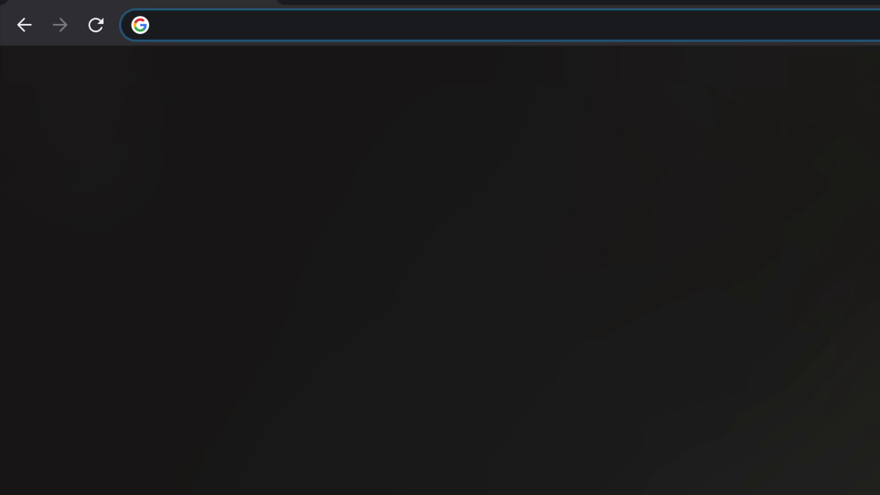
Step: On my.presonus.com, view Exchange FX Chains as a grid, open MidSide EQ, then show My Items
key("Return")
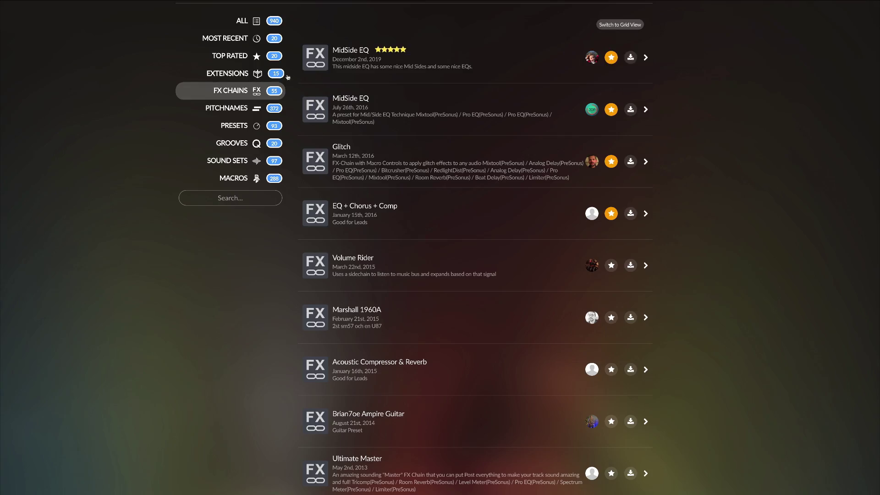
left_click(622, 25)
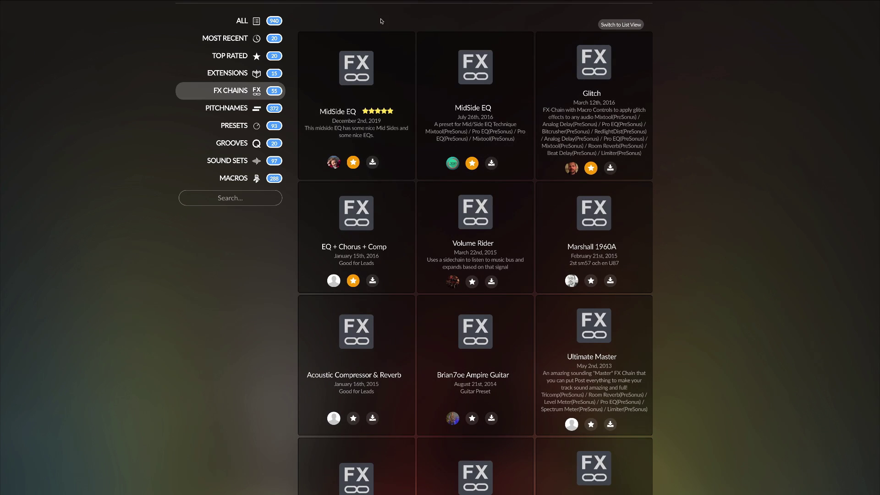
left_click(321, 112)
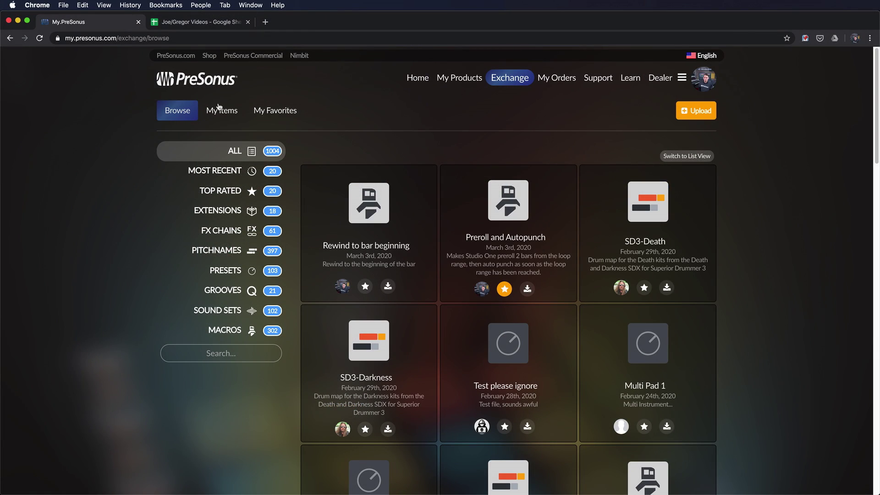
left_click(222, 110)
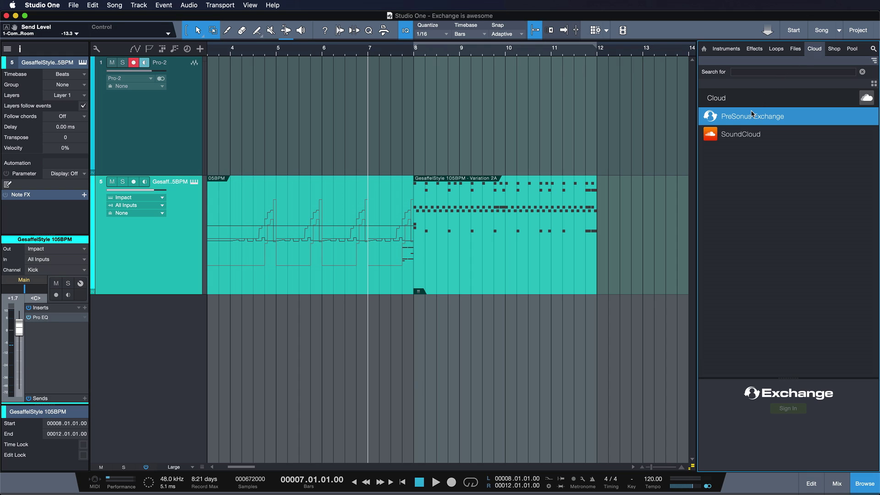
Step: Search PreSonus Exchange Macros for 'preroll and autopunch' in the Cloud browser
double_click(752, 114)
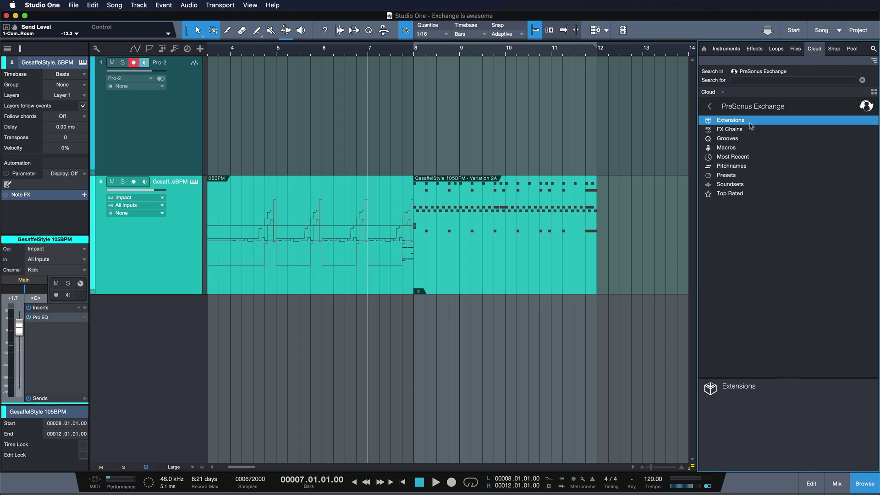
double_click(749, 147)
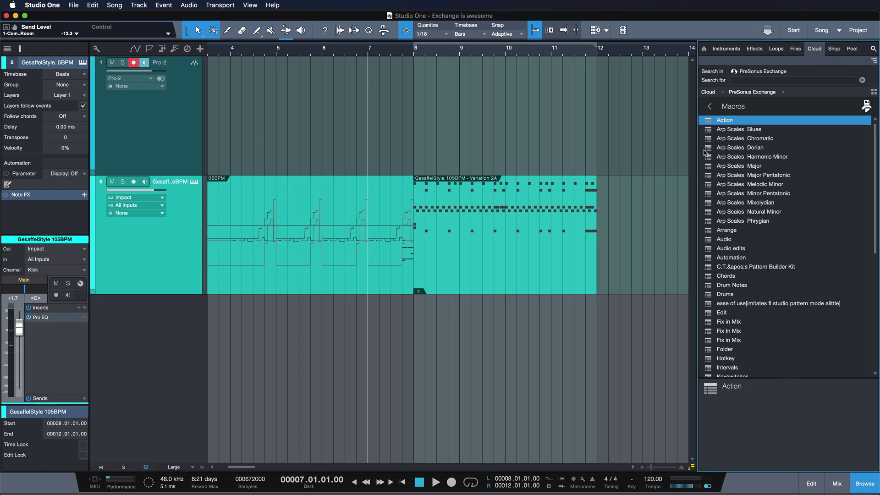
left_click(751, 80)
type("preroll and autopunch")
key("Return")
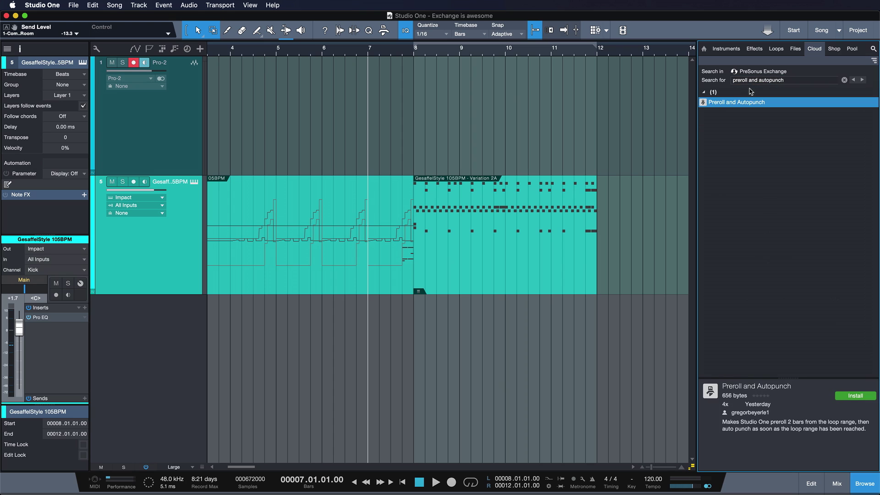
Step: Assign Shift+R as the Preroll and Autopunch shortcut and press it to punch-record
right_click(751, 93)
left_click(774, 257)
left_click(706, 326)
key("shift+r")
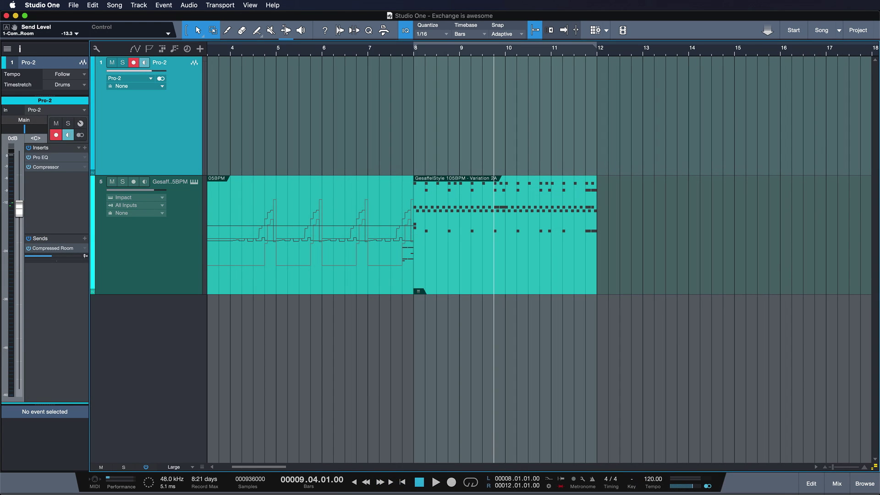
key("shift+r")
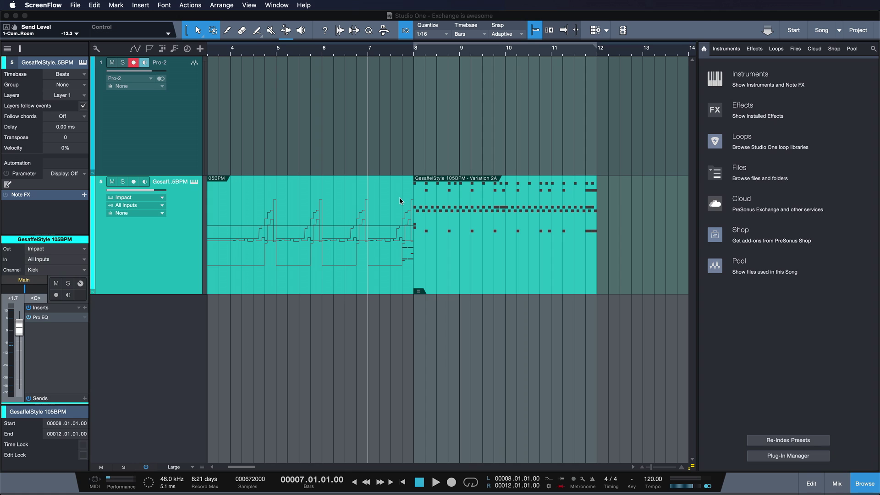
Step: Play the song in Studio One, then hide the browser with F5
left_click(559, 489)
key("space")
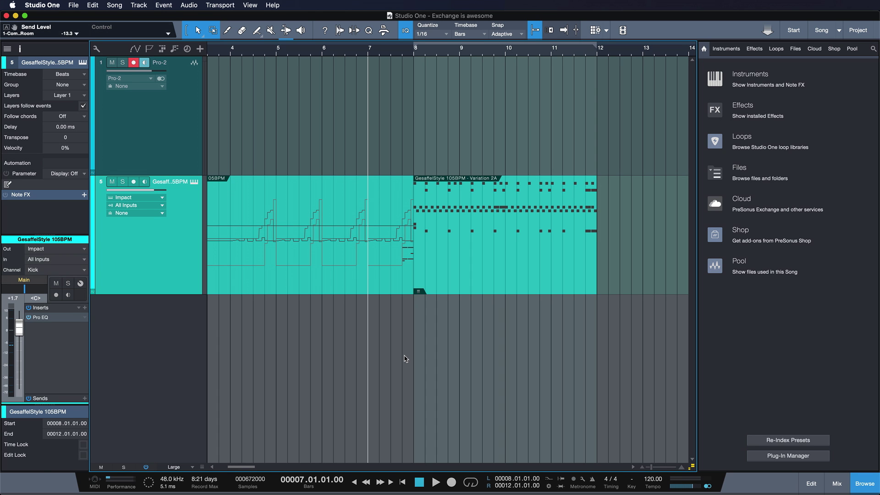
key("F5")
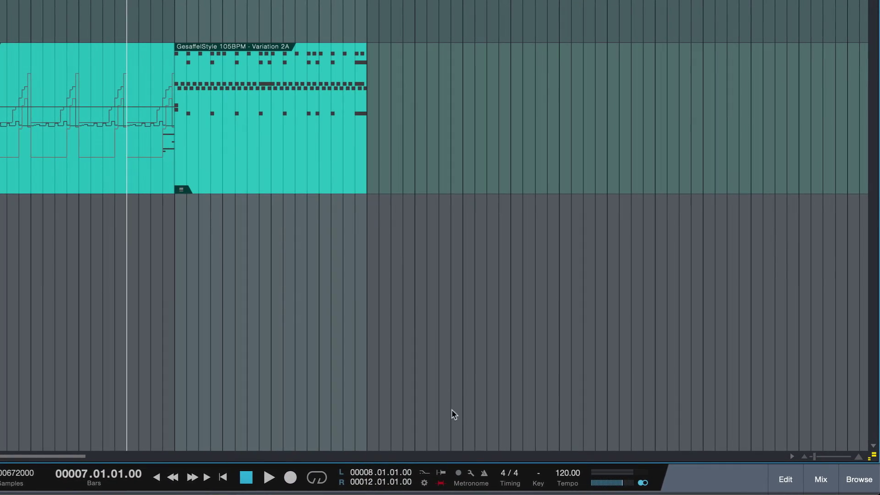
Step: Enable Preroll in Metronome Setup with Bars set to 1, then close the dialog
left_click(470, 472)
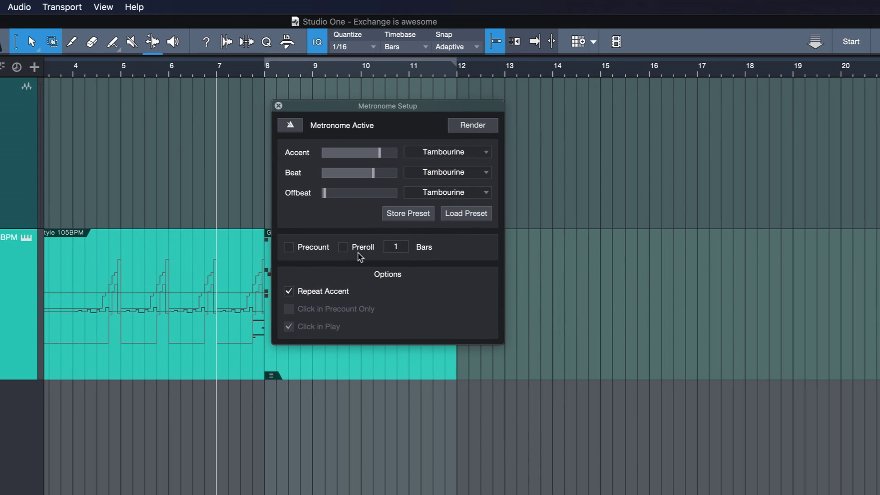
left_click(343, 247)
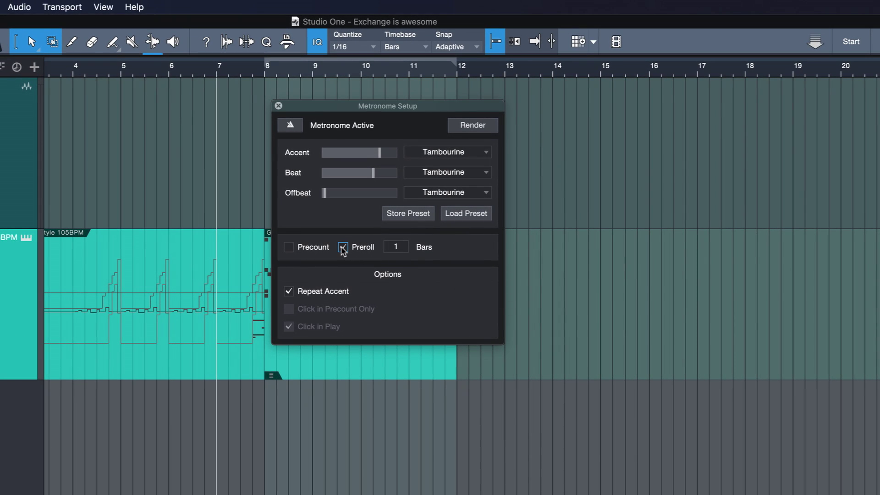
left_click(393, 248)
type("2")
key("Return")
left_click(400, 248)
type("1")
key("Return")
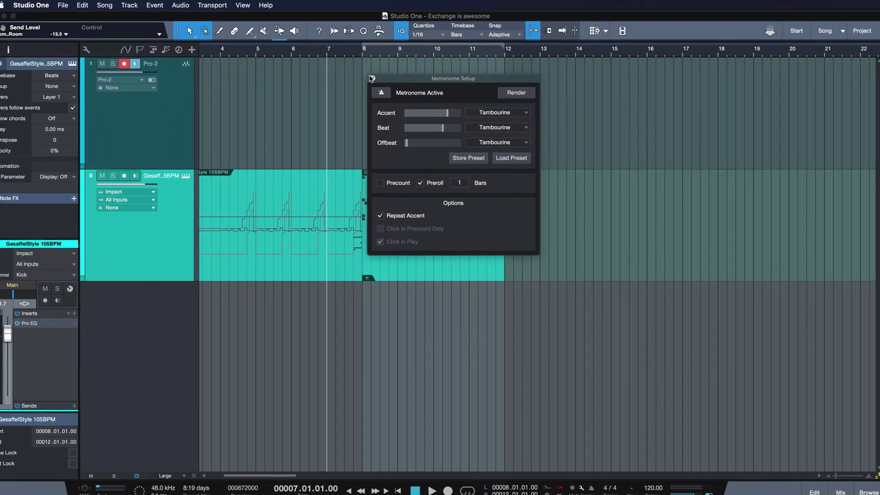
left_click(278, 106)
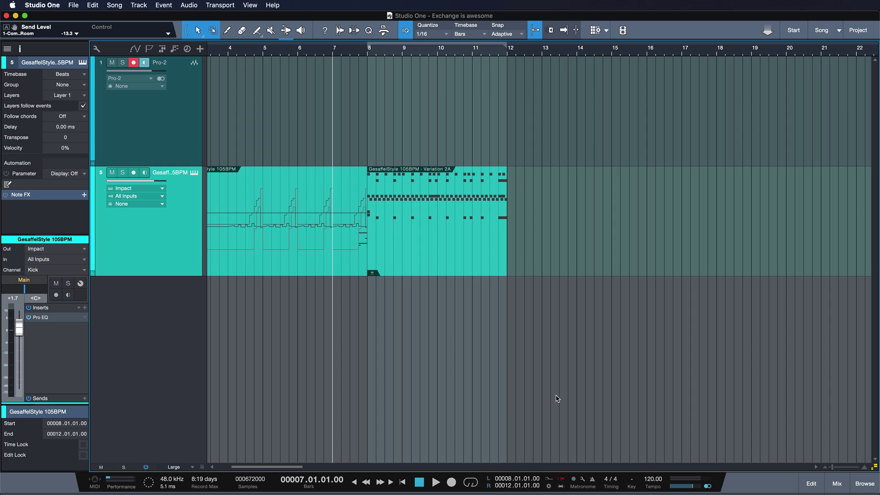
Step: Show the browser again with F5 and turn on Auto Punch in the transport
key("F5")
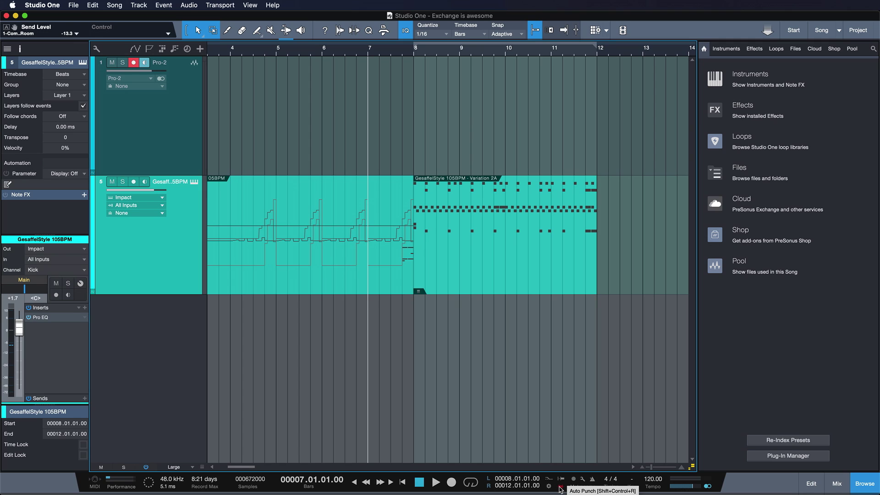
left_click(560, 487)
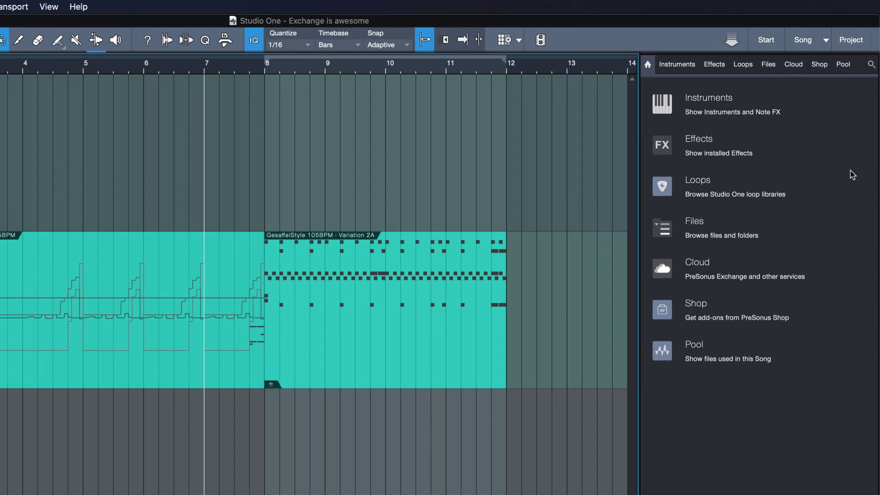
Step: Install the Preroll and Autopunch macro from Cloud > PreSonus Exchange > Macros, closing the Macro Organizer
left_click(796, 67)
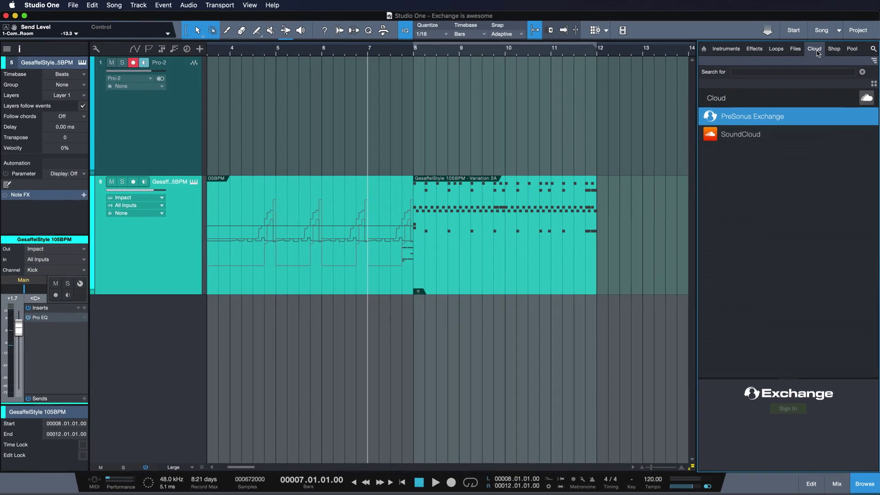
double_click(752, 115)
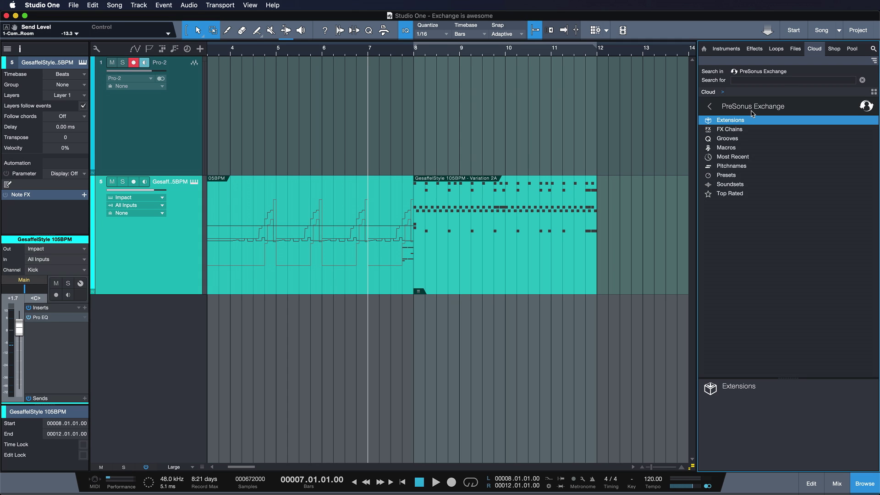
double_click(748, 147)
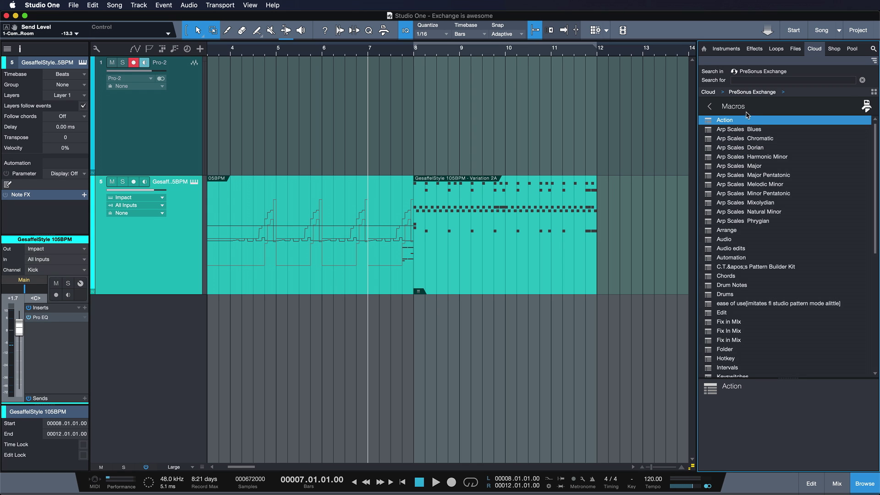
left_click(751, 80)
type("preroll and autopunch")
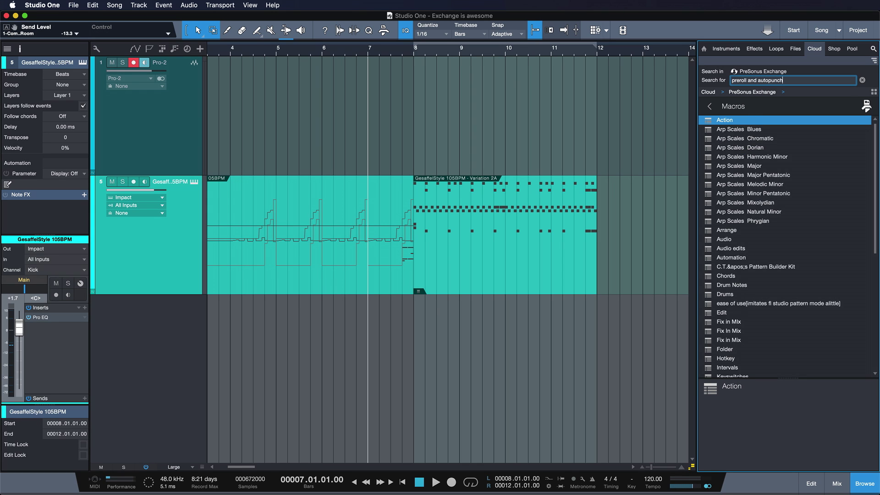
key("Return")
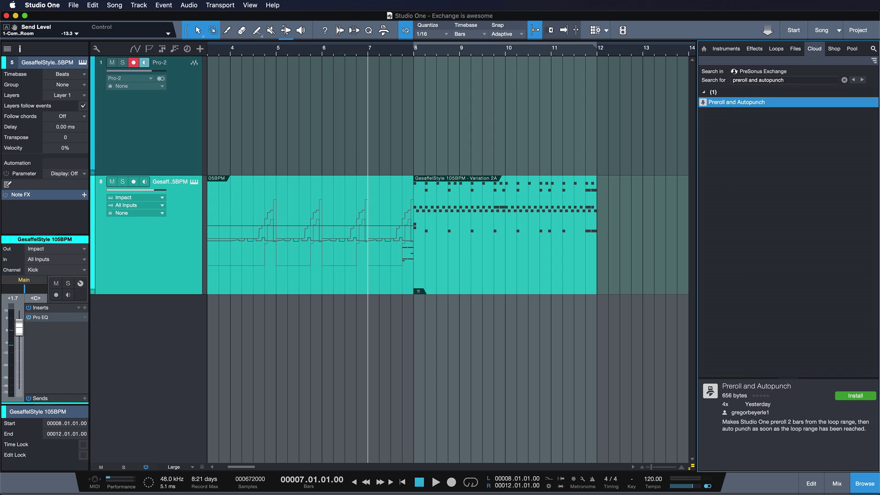
left_click(846, 395)
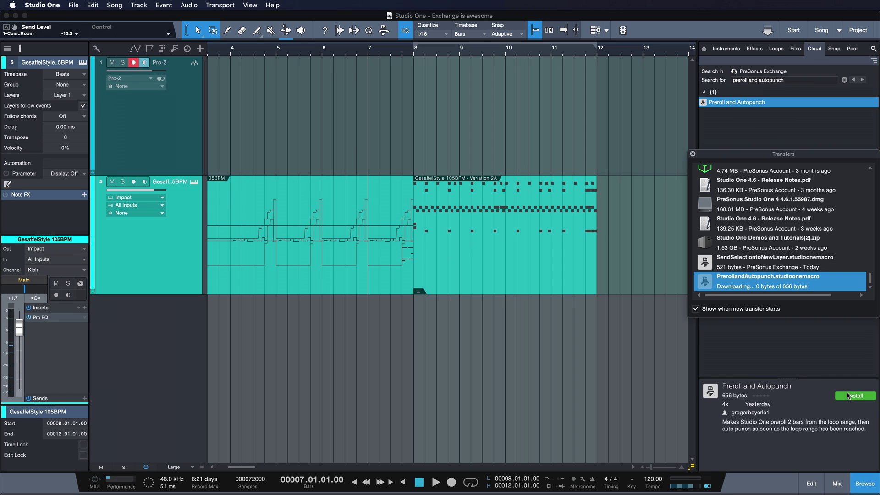
left_click(349, 95)
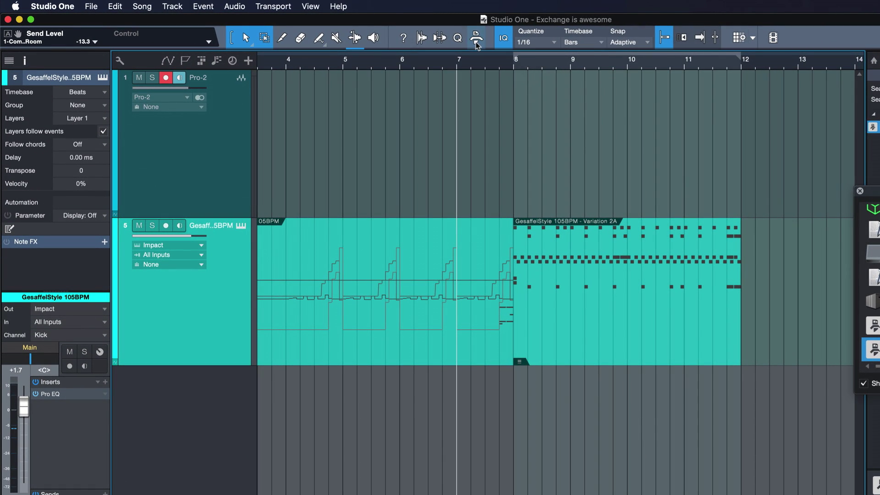
Step: Show the macro toolbar and create a new empty macro page named 'Exchange'
left_click(475, 41)
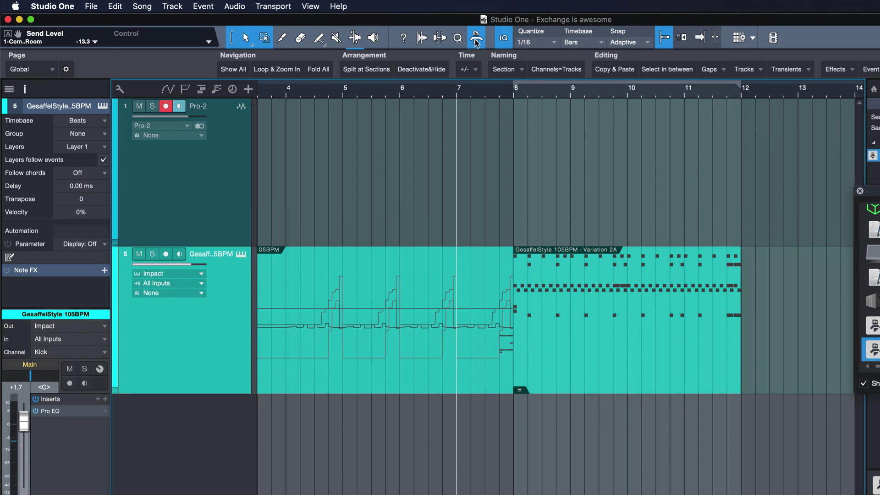
left_click(49, 69)
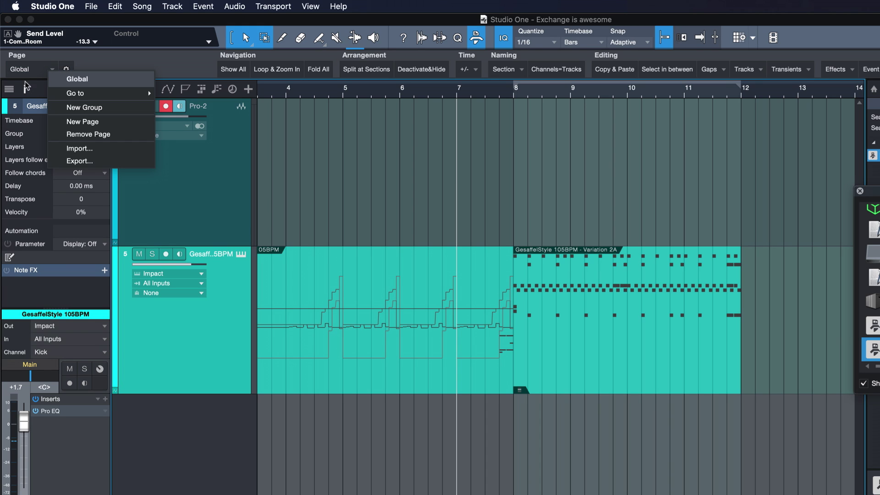
left_click(77, 122)
left_click(44, 71)
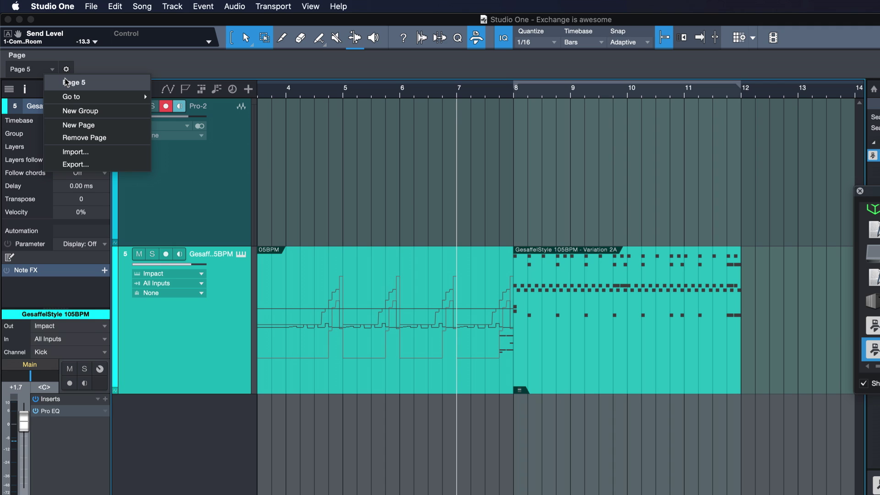
left_click(65, 82)
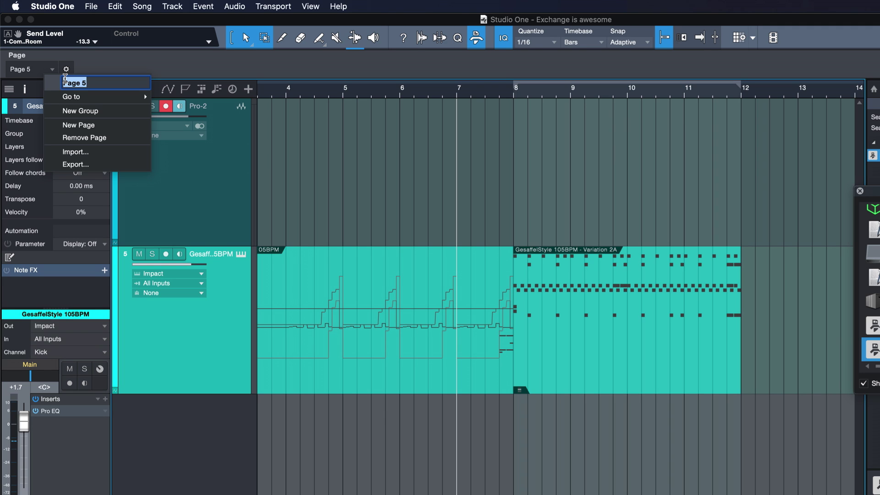
type("Exchange")
key("Return")
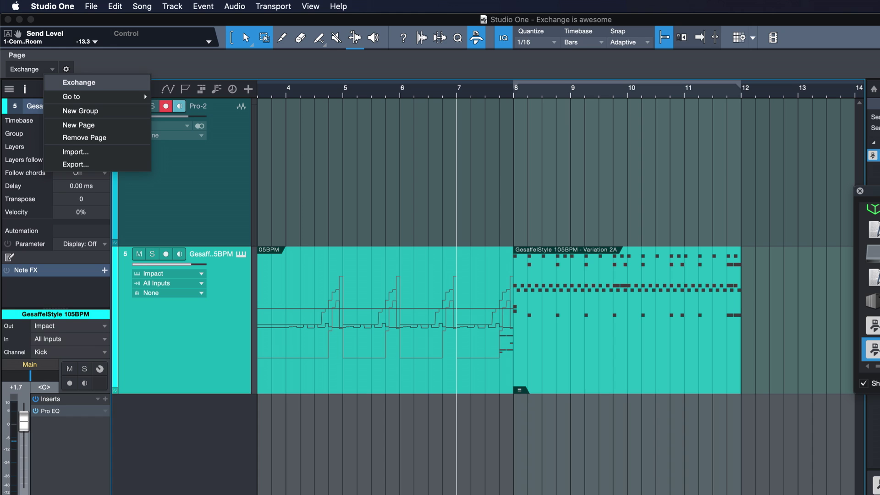
Step: Add a group to the Exchange page and name it 'Exchange Macros'
left_click(103, 110)
right_click(571, 56)
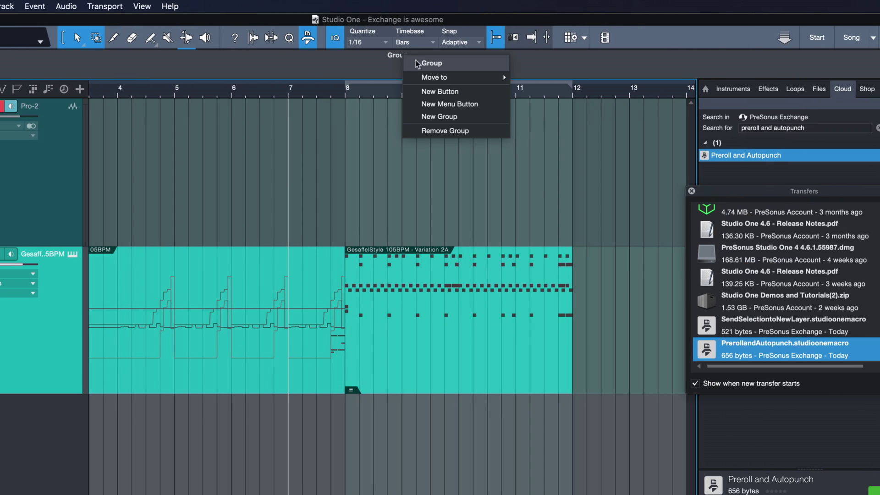
left_click(417, 64)
type("Exchange Macros")
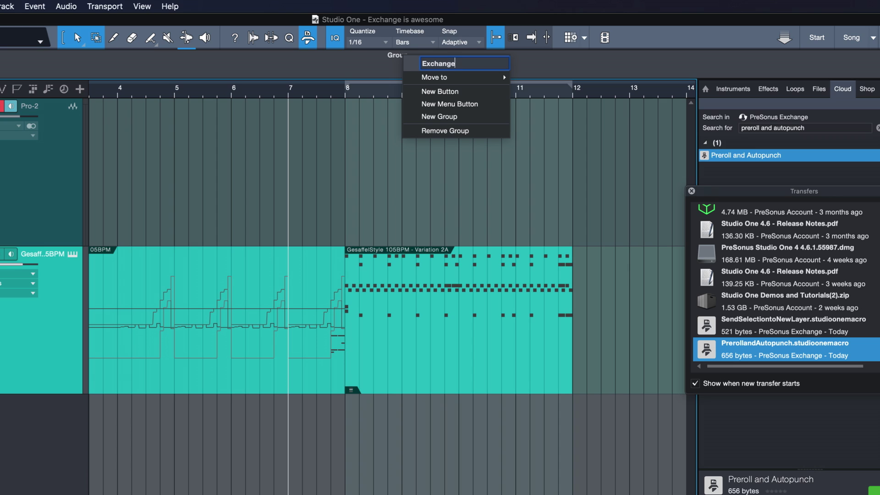
key("Return")
Step: Add a new empty button to the Exchange Macros group and open its options
left_click(395, 68)
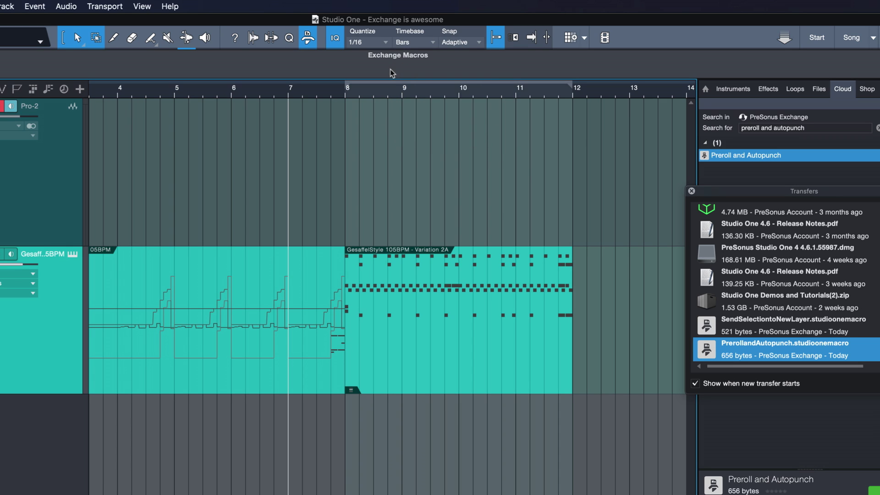
right_click(391, 70)
left_click(397, 106)
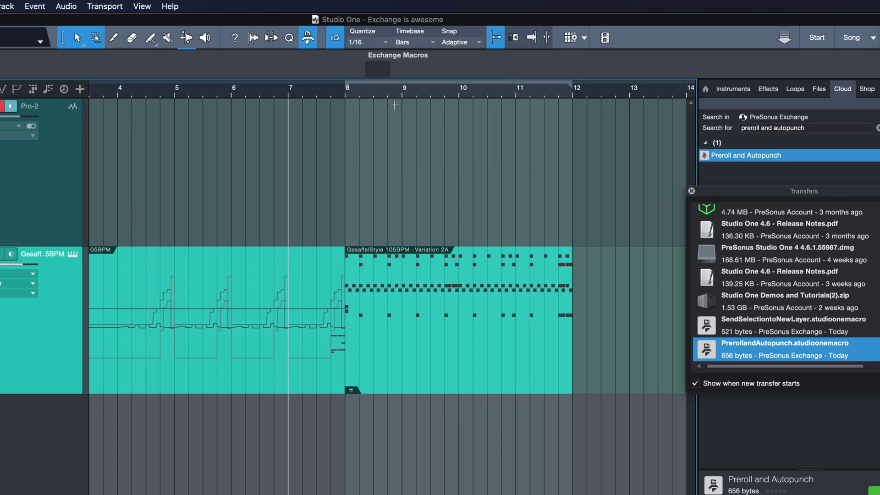
right_click(382, 73)
Step: Assign the Preroll and Autopunch macro to the button, found by searching 'preroll and'
mouse_move(416, 92)
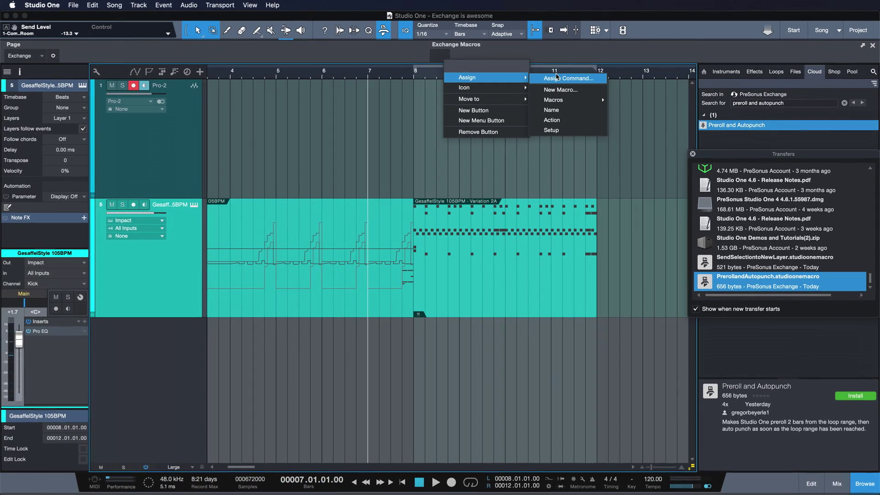
left_click(557, 78)
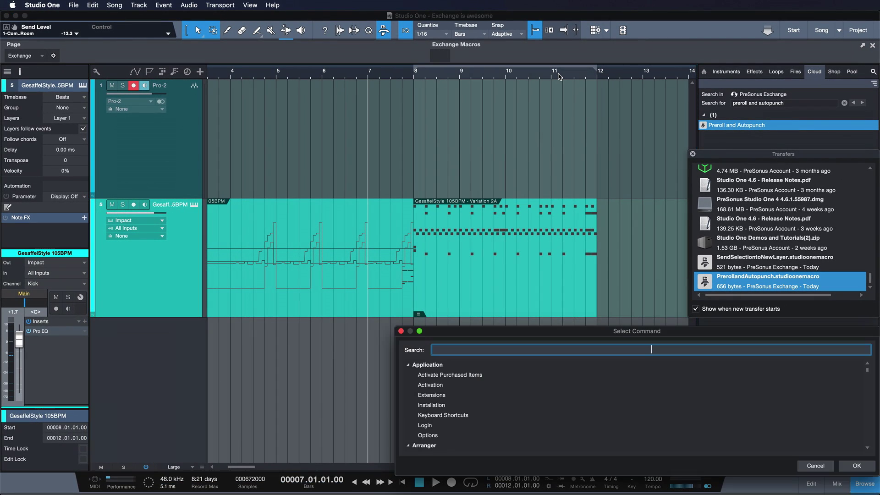
type("preroll and")
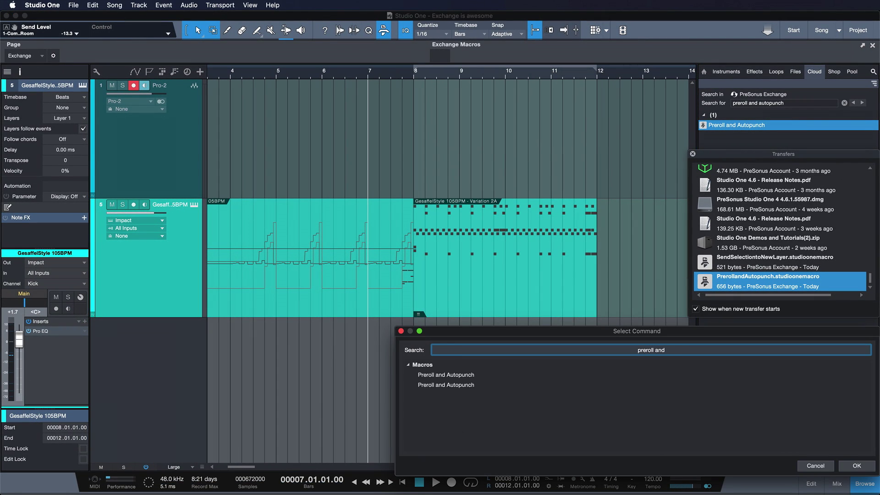
double_click(450, 384)
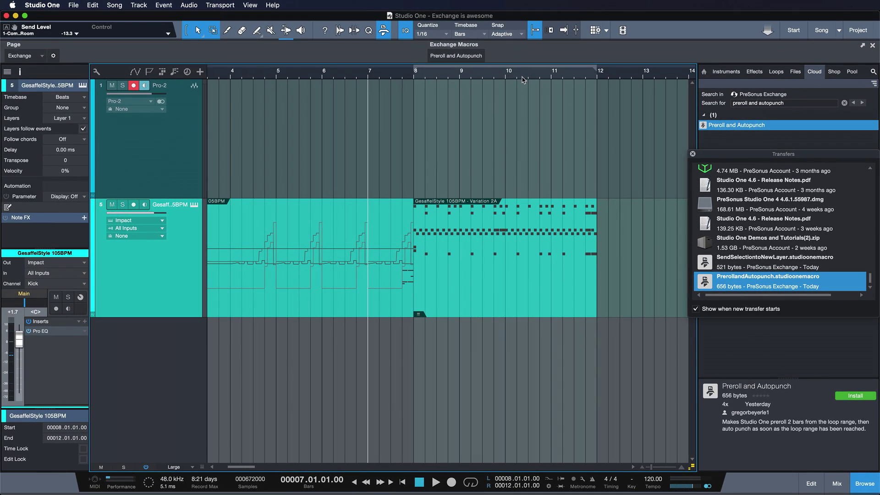
Step: Drag the playhead near bar 11, run the Preroll and Autopunch button, then stop with Space
left_click_drag(523, 80, 594, 78)
left_click(443, 57)
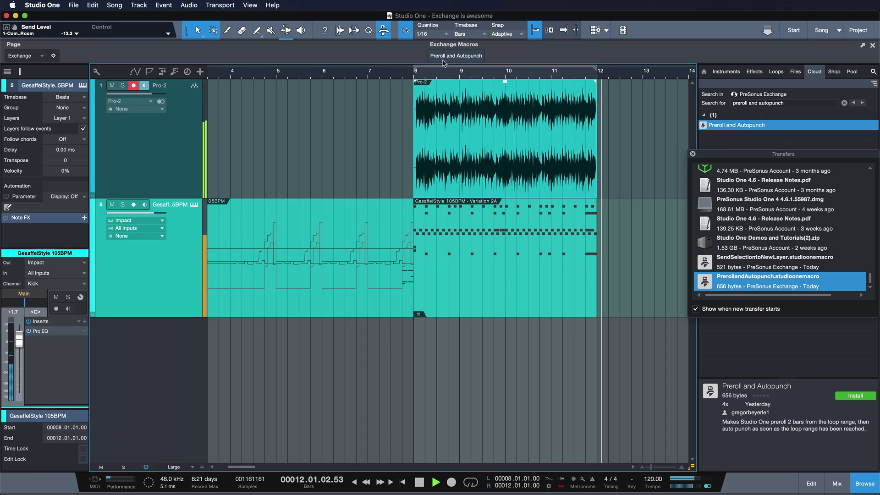
key("space")
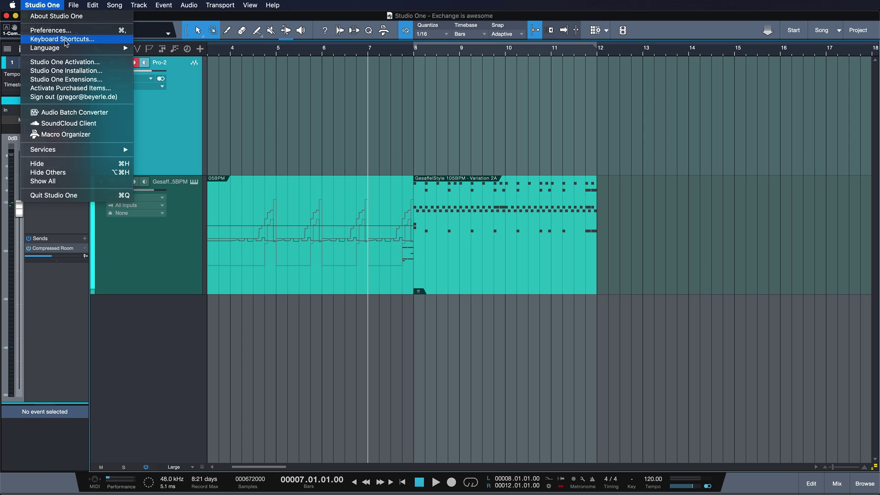
Step: Assign Option-Command-R to the Preroll and Autopunch macro in Keyboard Shortcuts, apply, and click OK
left_click(65, 40)
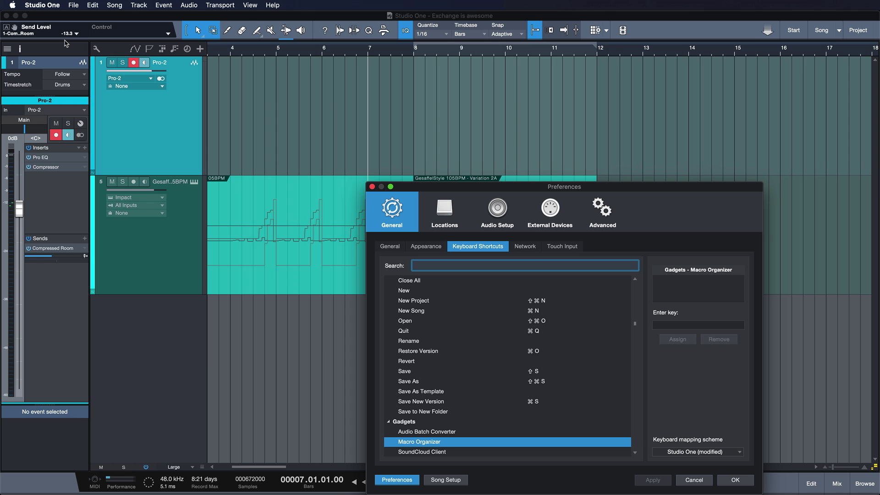
type("preroll and")
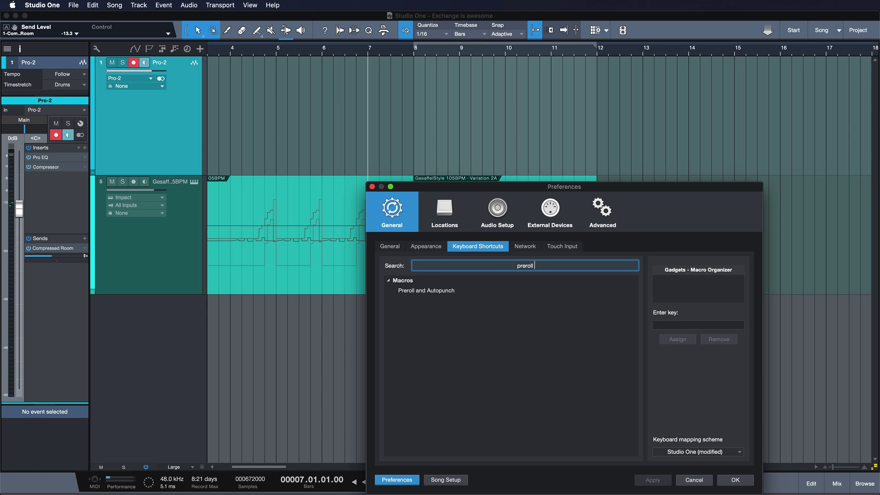
left_click(423, 292)
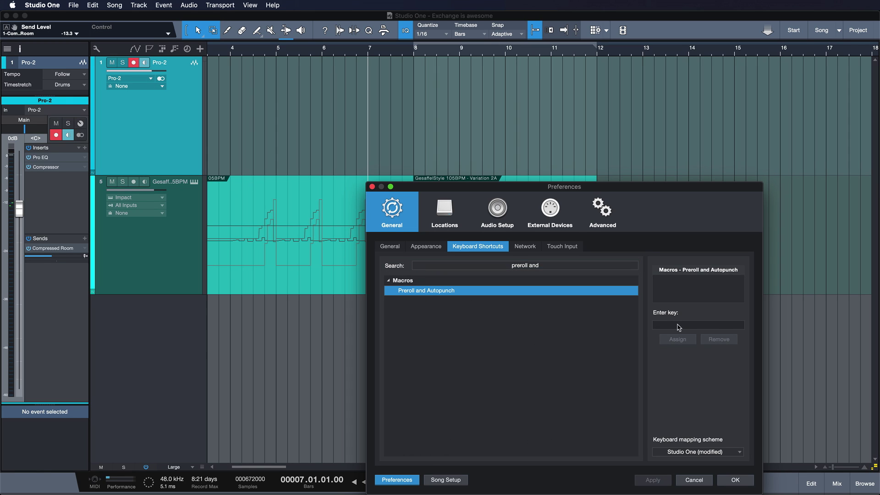
left_click(679, 326)
key("alt+super+r")
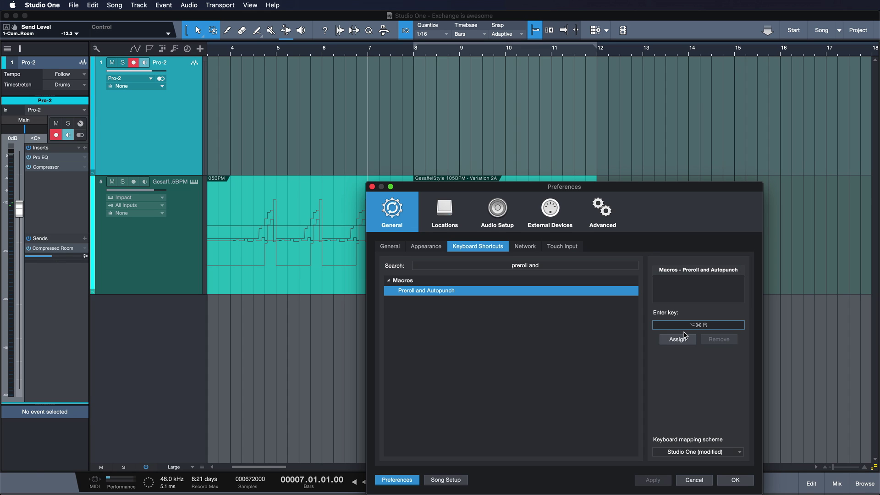
left_click(683, 335)
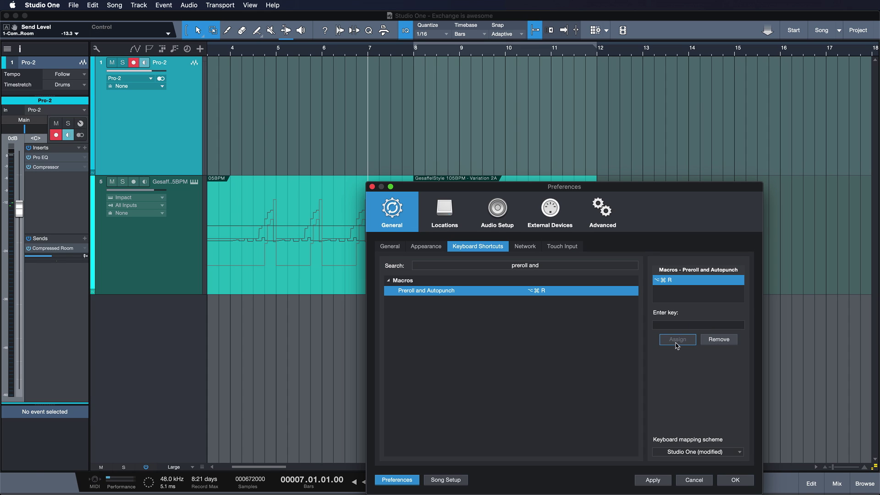
left_click(652, 480)
left_click(735, 480)
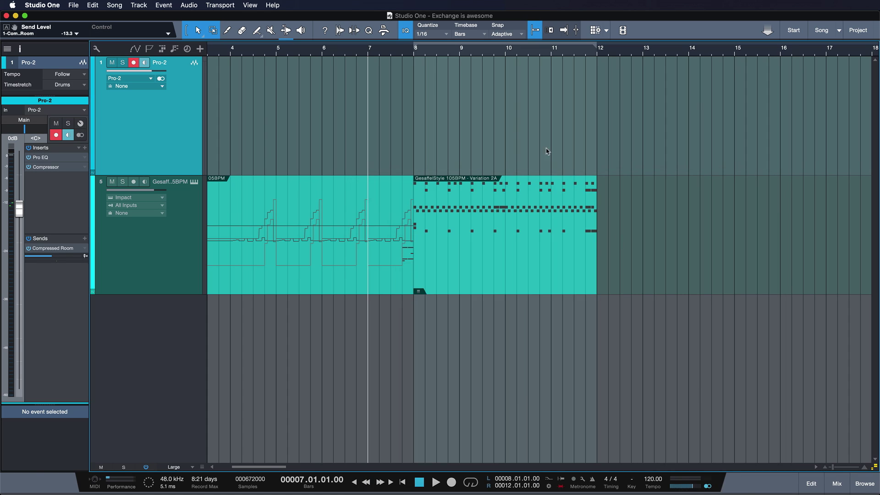
Step: Punch-record a new Pro-2 take over bars 8–12 with the Preroll and Autopunch macro (Option-Command-R)
left_click(553, 53)
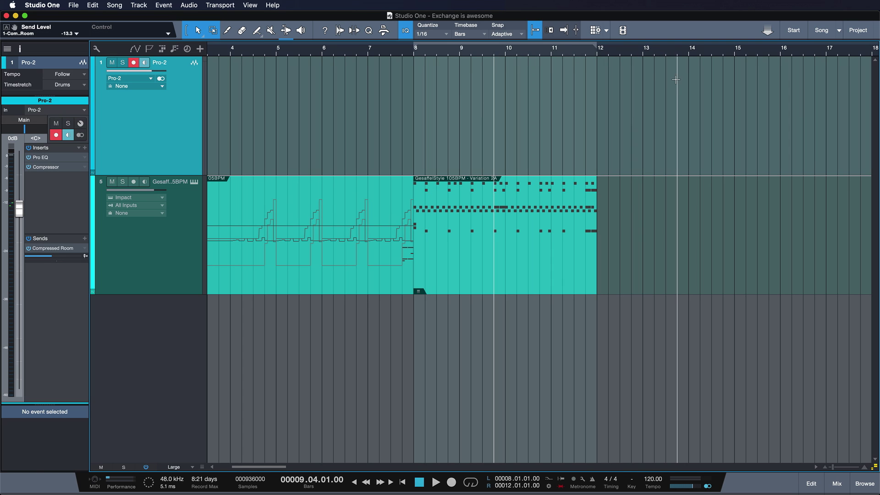
key("alt+super+r")
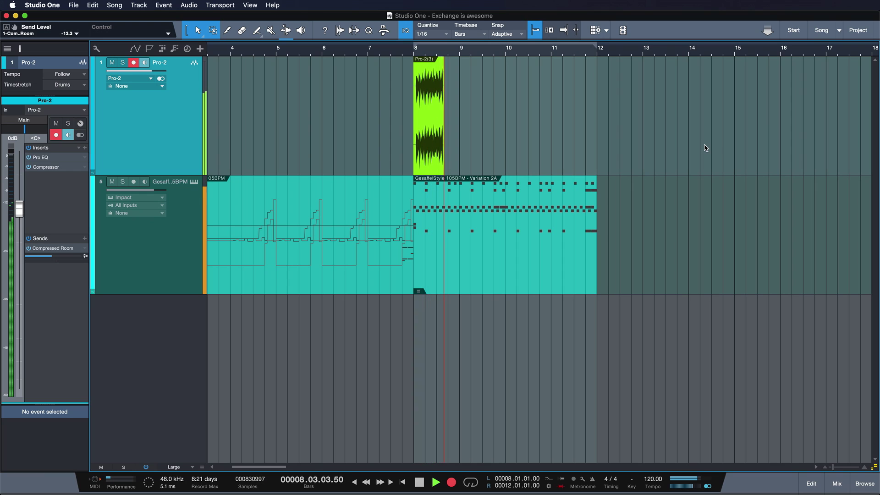
key("space")
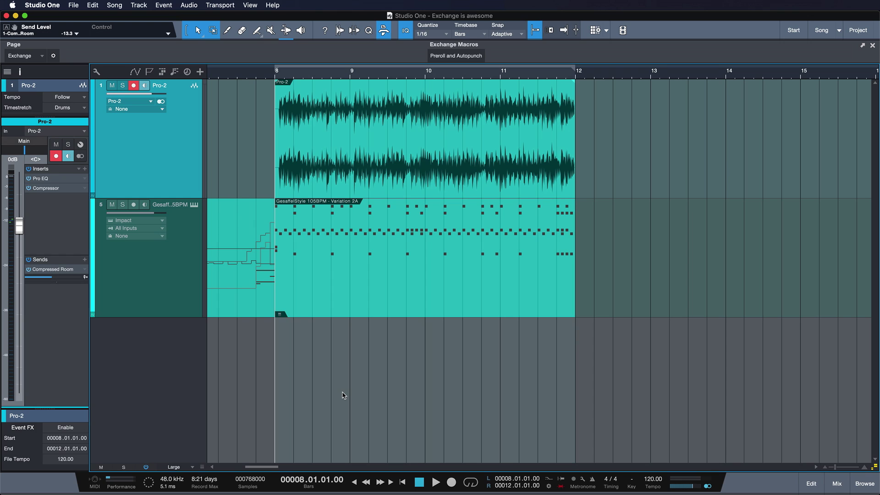
Step: Zoom in on the first beat of the Pro-2 take at bar 8 to reveal its late start
left_click_drag(290, 136, 276, 135)
key("shift+s")
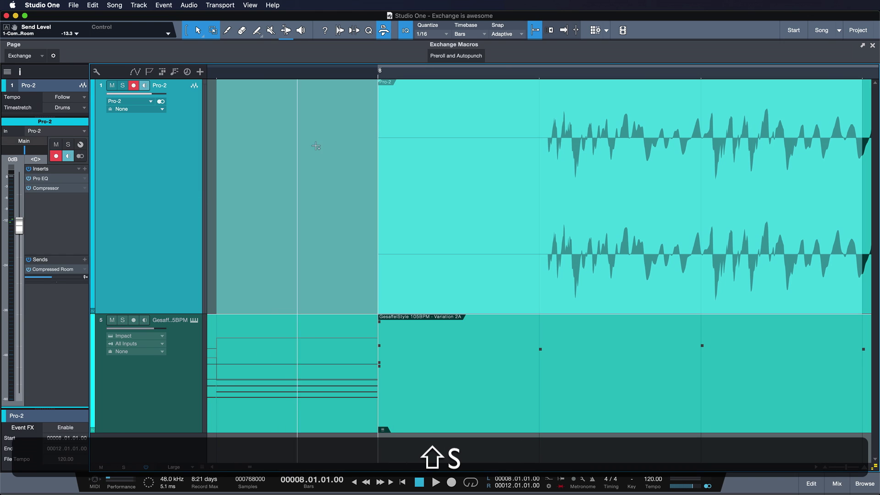
key("Tab")
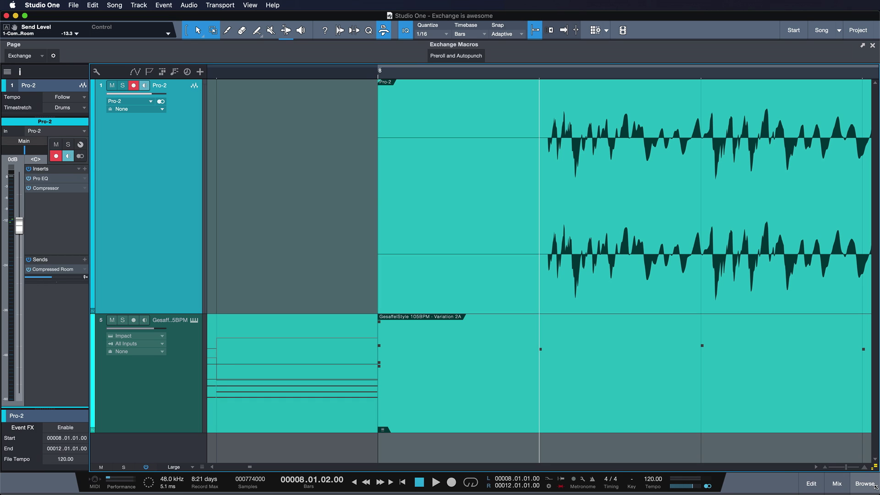
Step: Search PreSonus Exchange for 'align recording' and install the Align Recording macro
left_click(865, 484)
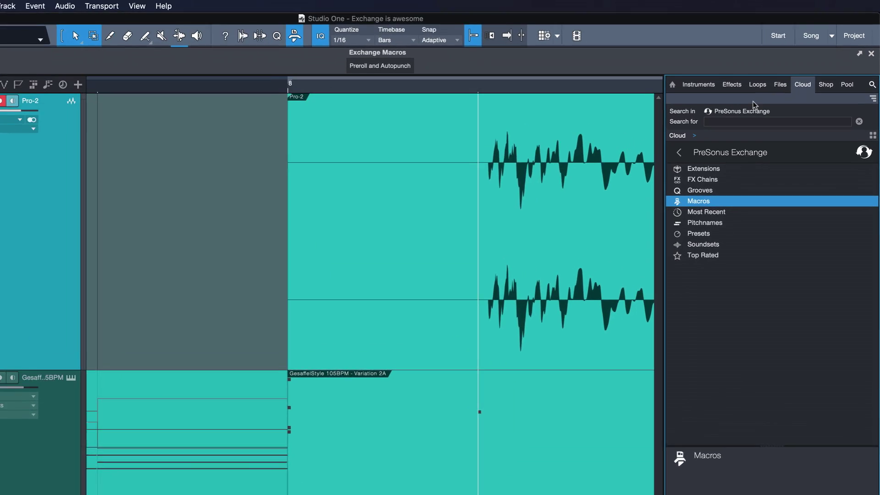
left_click(744, 123)
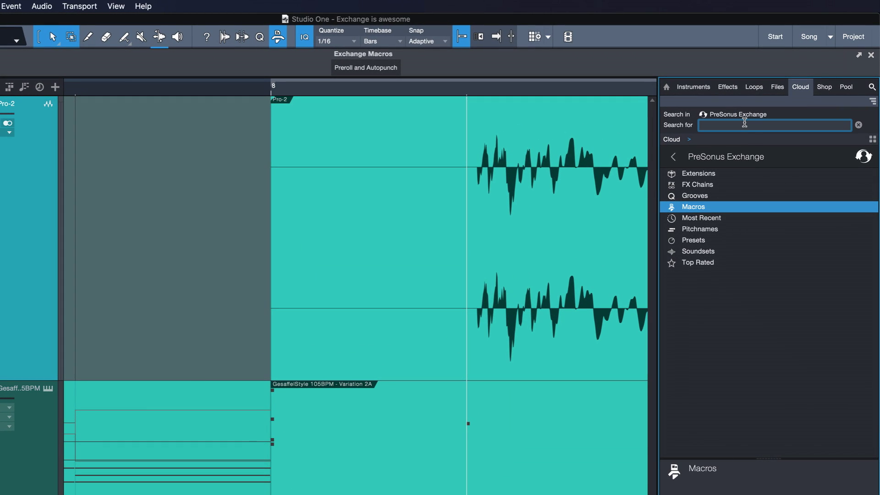
type("align recording")
key("Return")
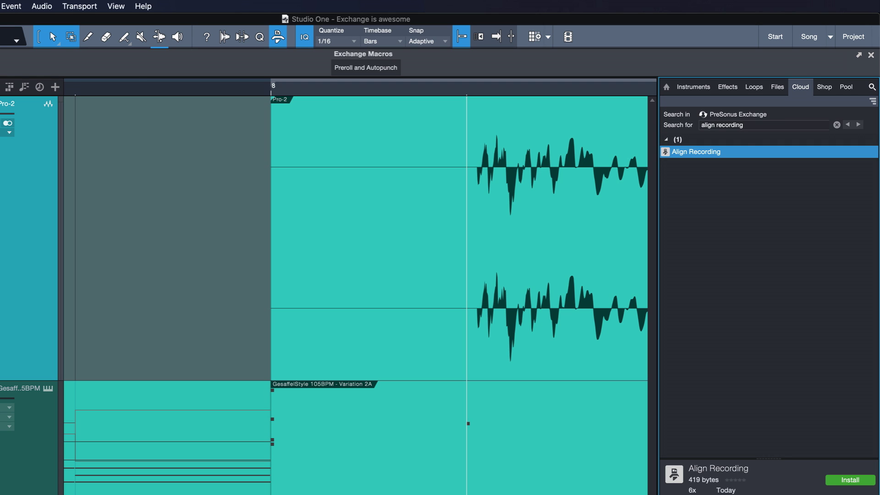
left_click(852, 481)
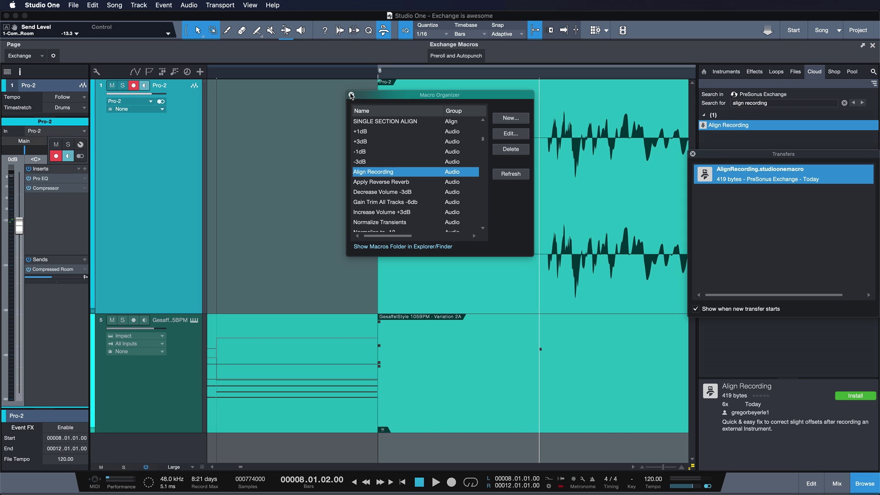
Step: Close the Macro Organizer and add a new button next to Preroll and Autopunch
left_click(351, 95)
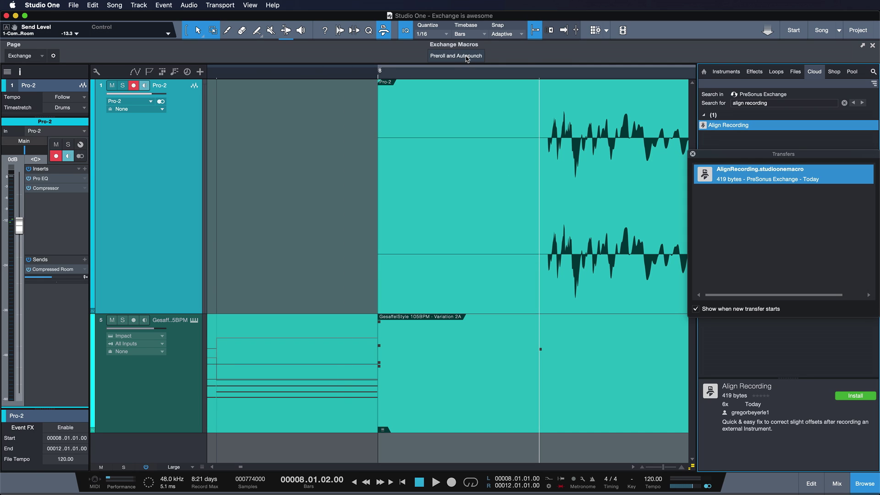
right_click(467, 59)
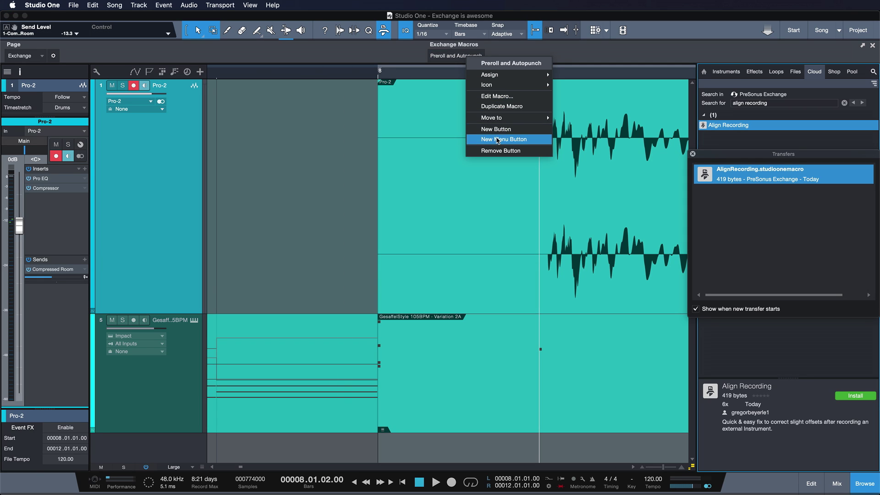
left_click(492, 128)
Step: Assign the Align Recording command to the new Exchange Macros button
right_click(496, 60)
mouse_move(508, 74)
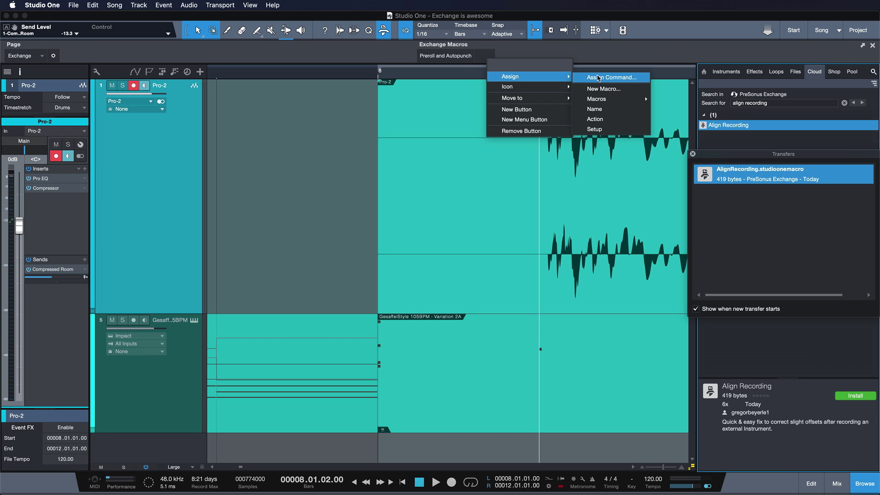
left_click(598, 77)
type("align record")
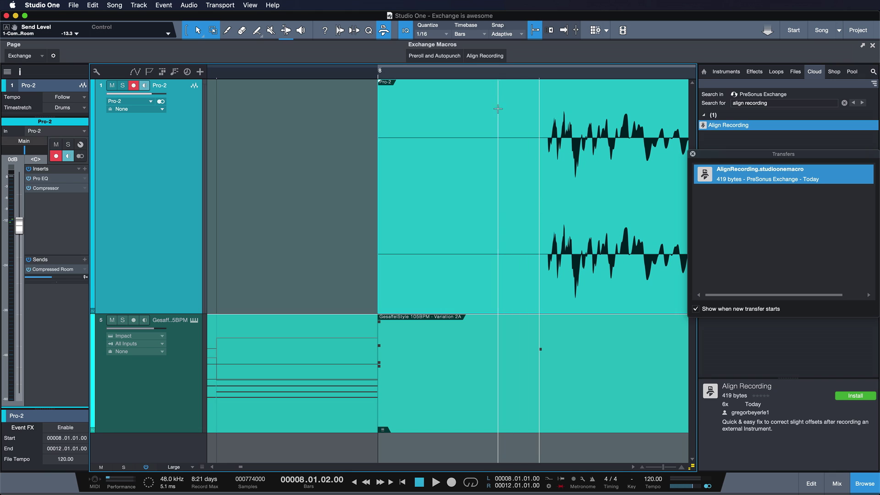
Step: Run Align Recording on the selected Pro-2 take to shift it earlier onto the beat
left_click(497, 55)
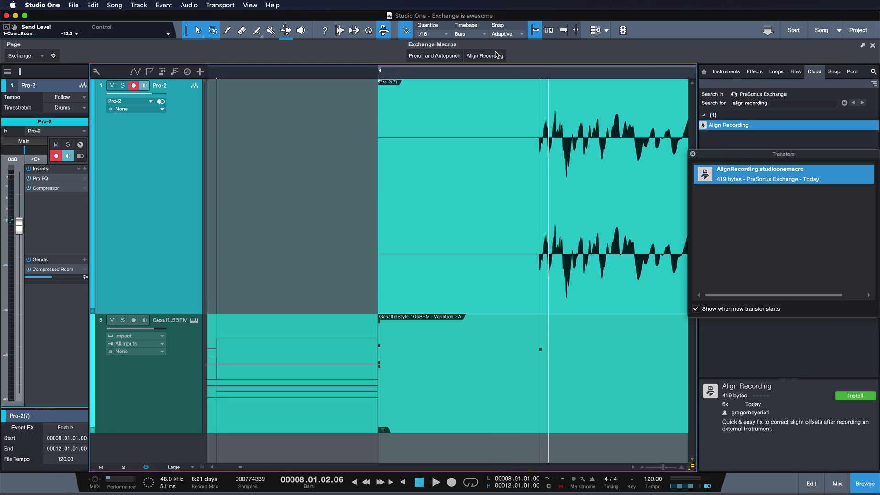